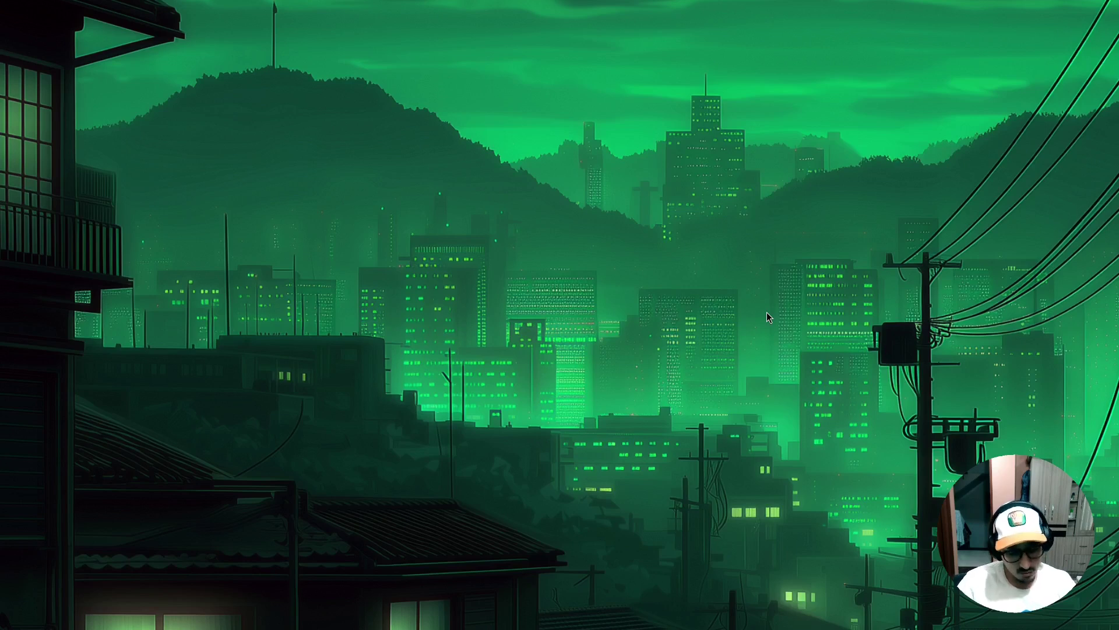
From the Omarchy menu, choose Install then Package to list available packages.
key("super")
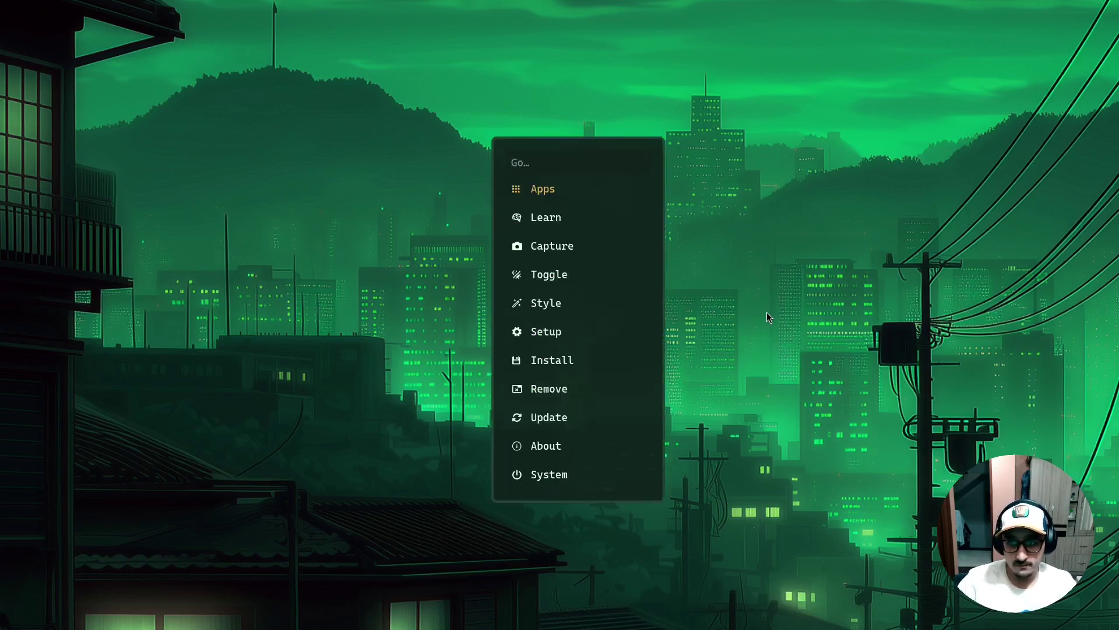
type("install")
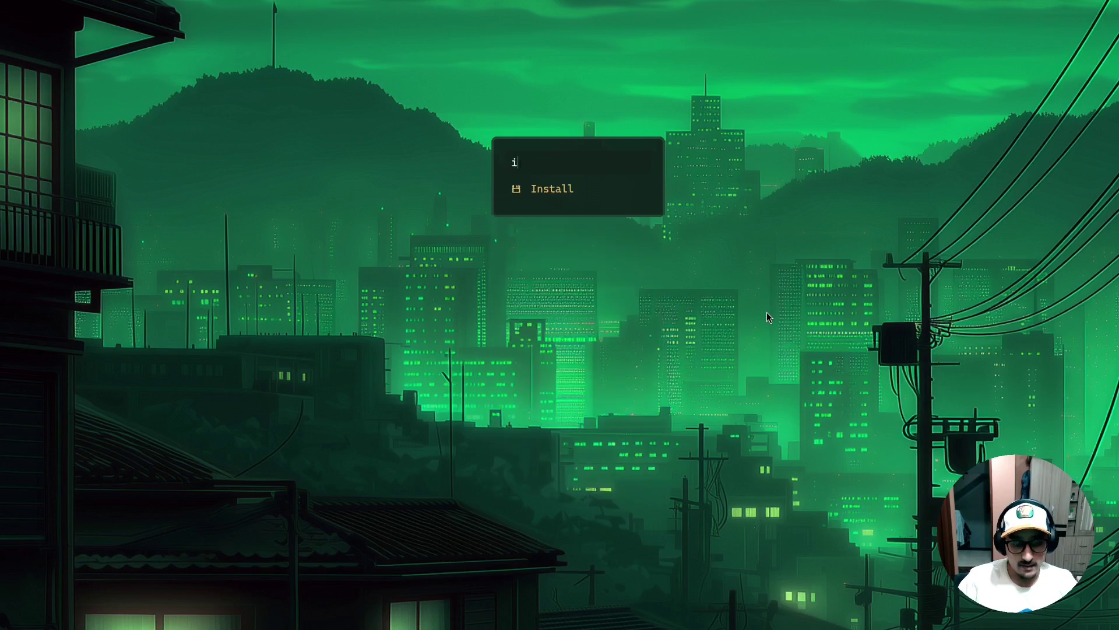
key("Return")
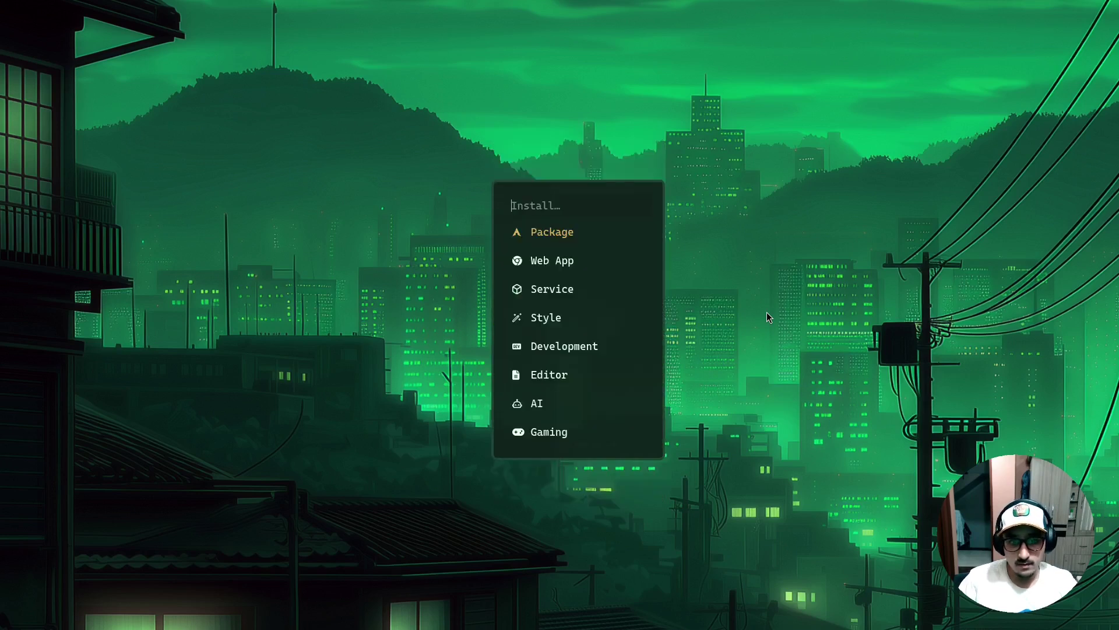
key("Return")
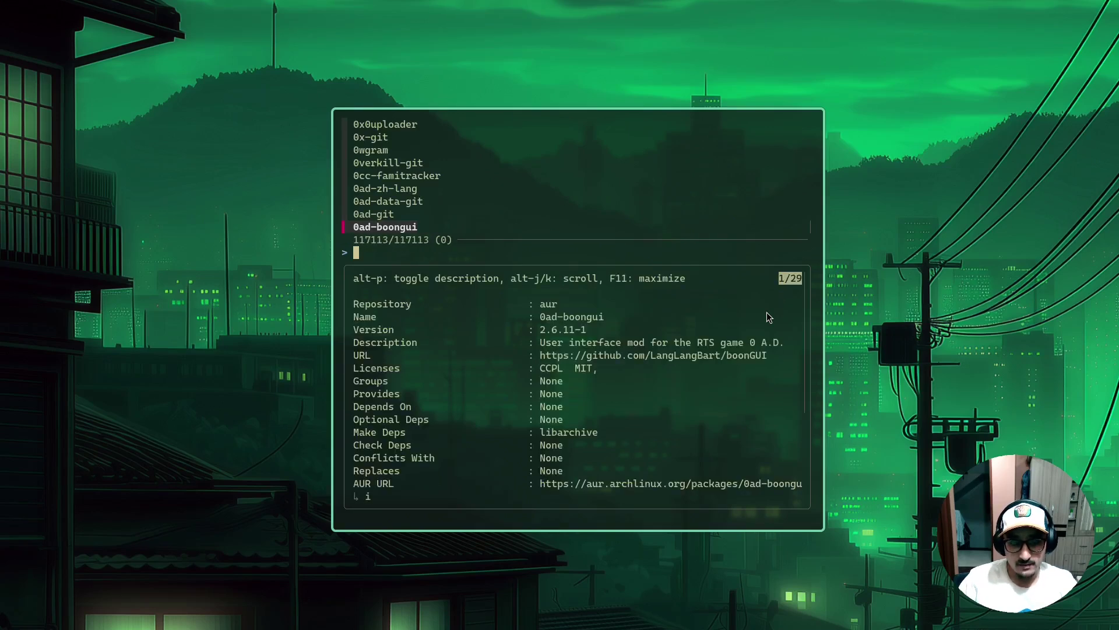
type("slack-bin")
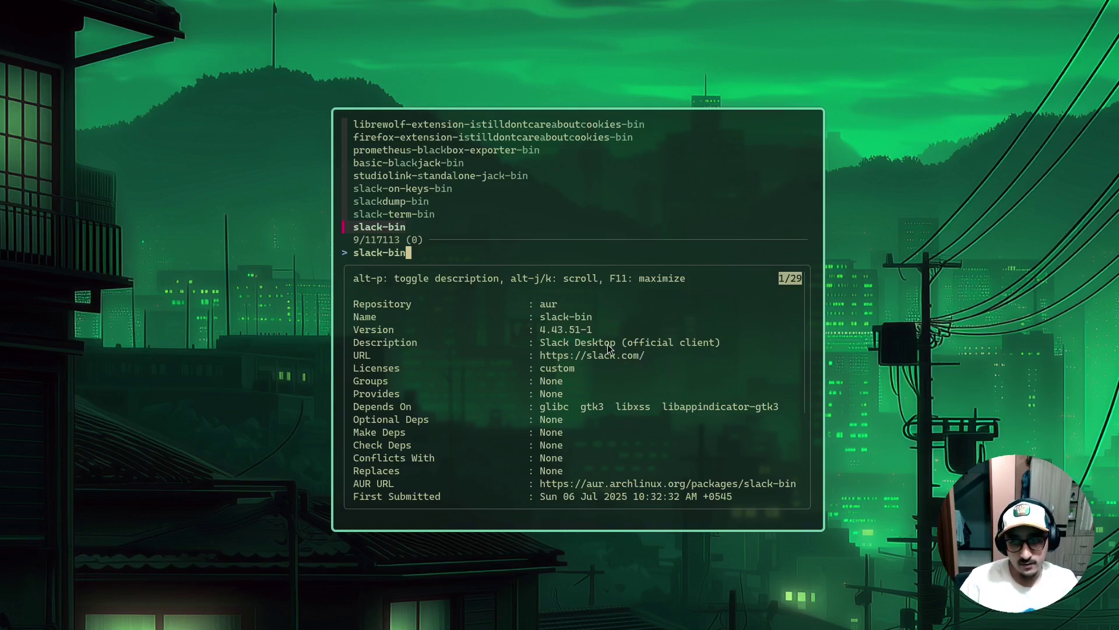
Confirm slack-bin and submit the sudo password to install slack-bin 4.43.51-1.
key("Return")
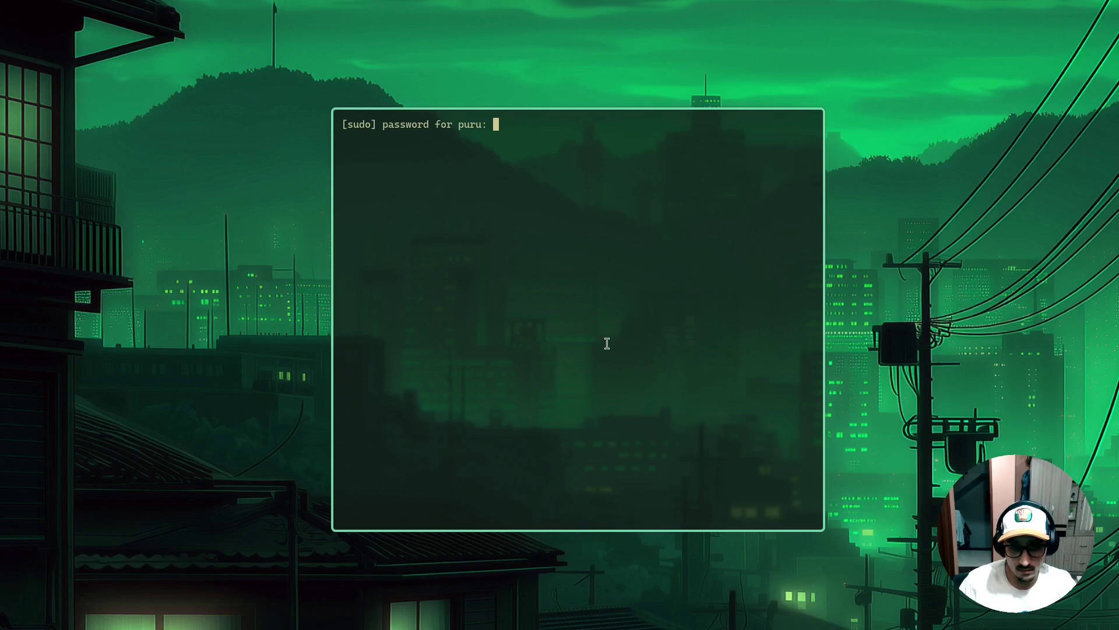
key("Return")
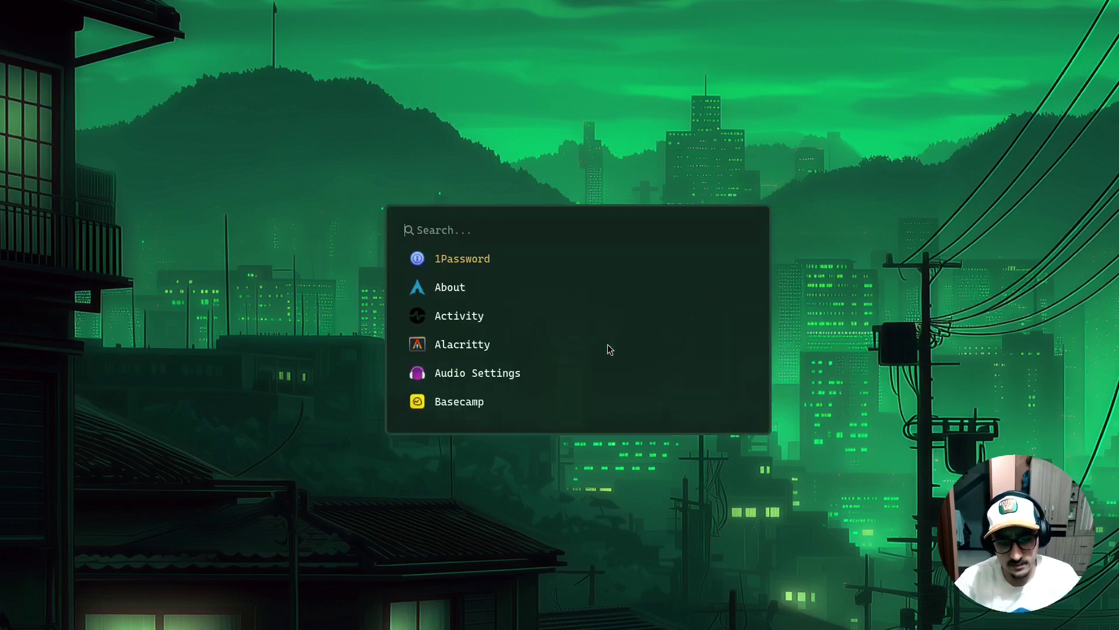
type("slack")
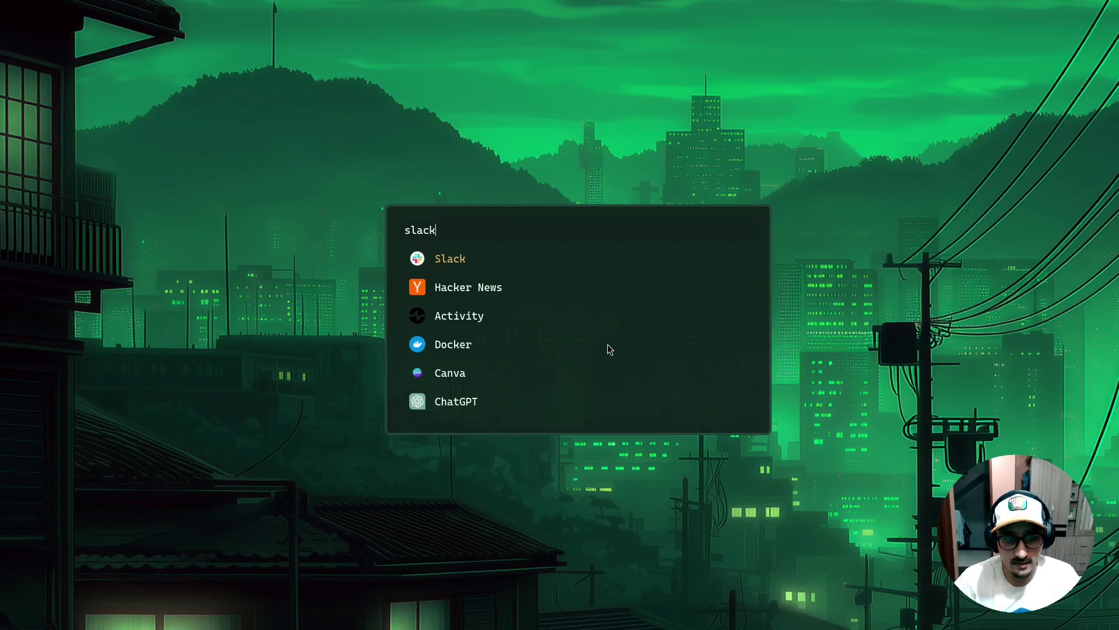